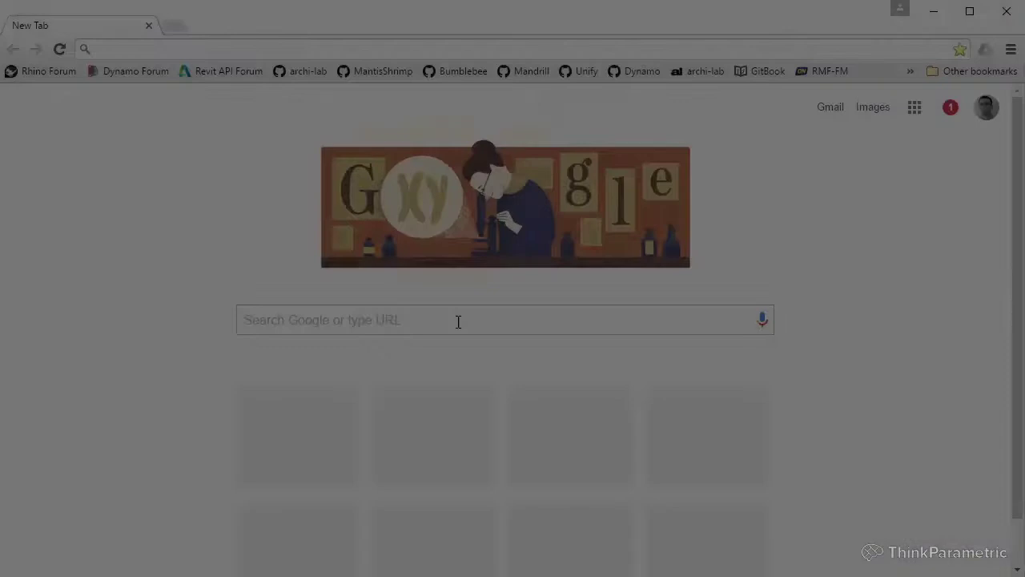
- Load dynamobim.org and go to its DOWNLOAD page listing Dynamo and Dynamo Studio
left_click(153, 50)
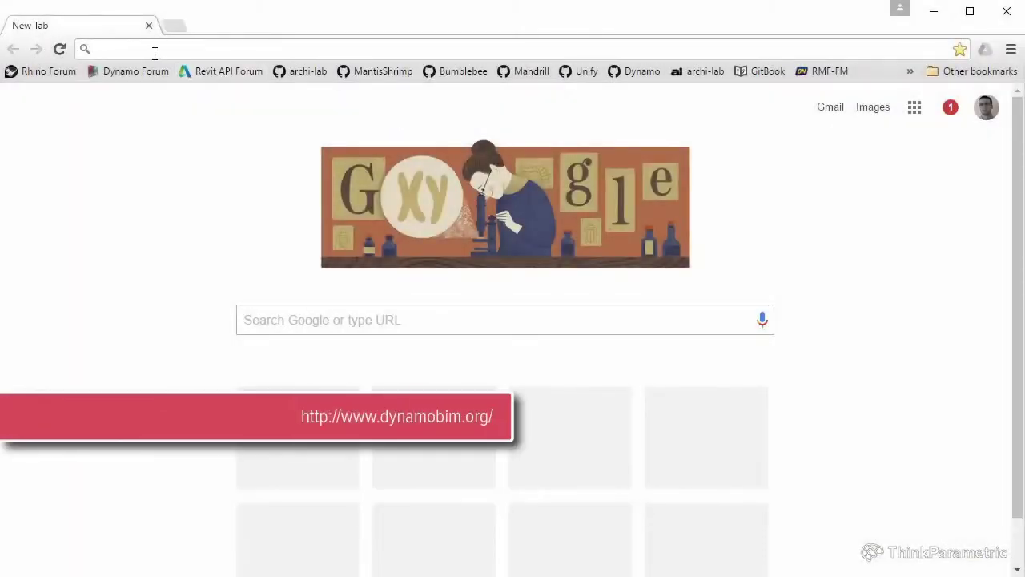
type("dynamobim.org")
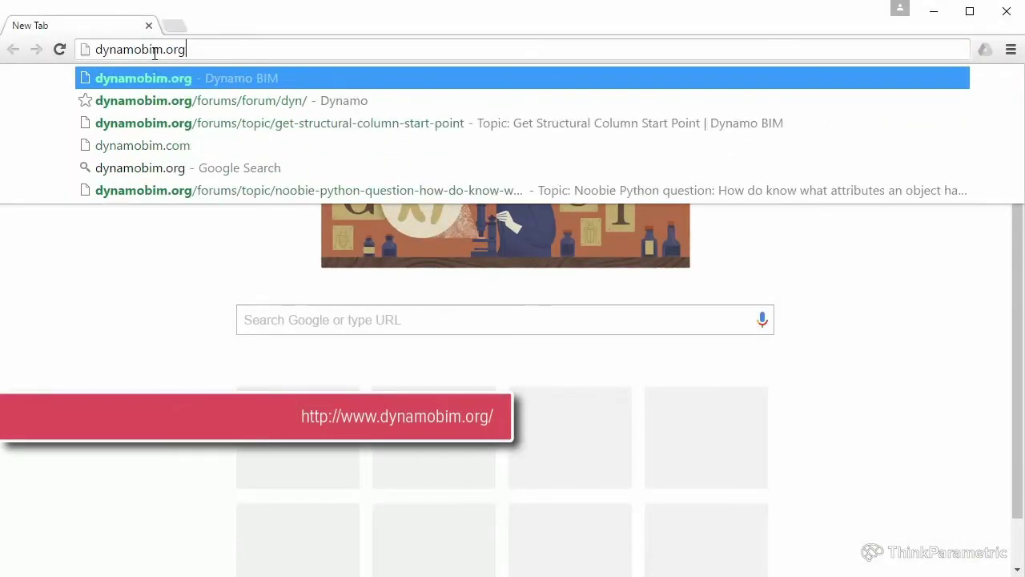
key("Return")
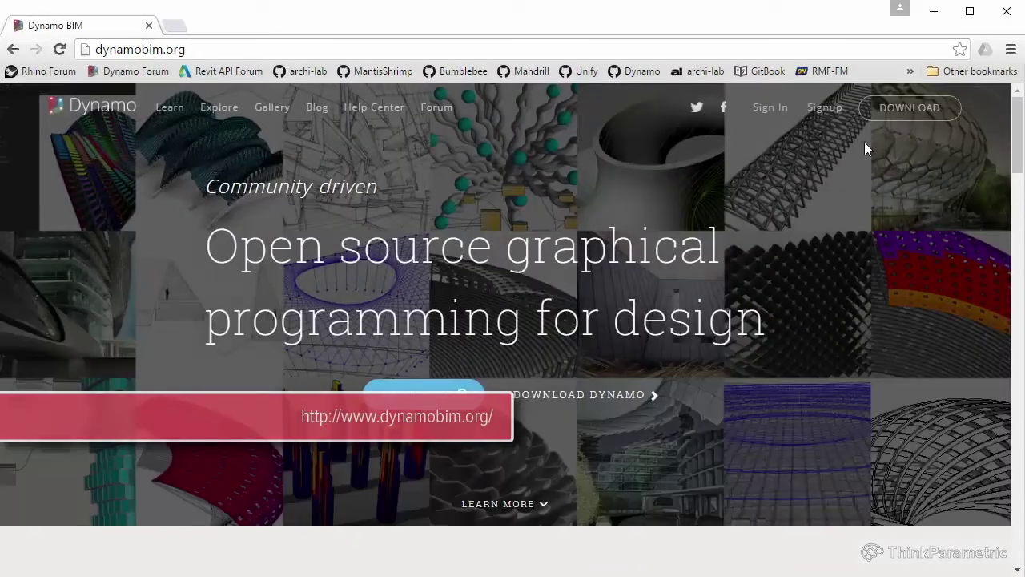
left_click(911, 112)
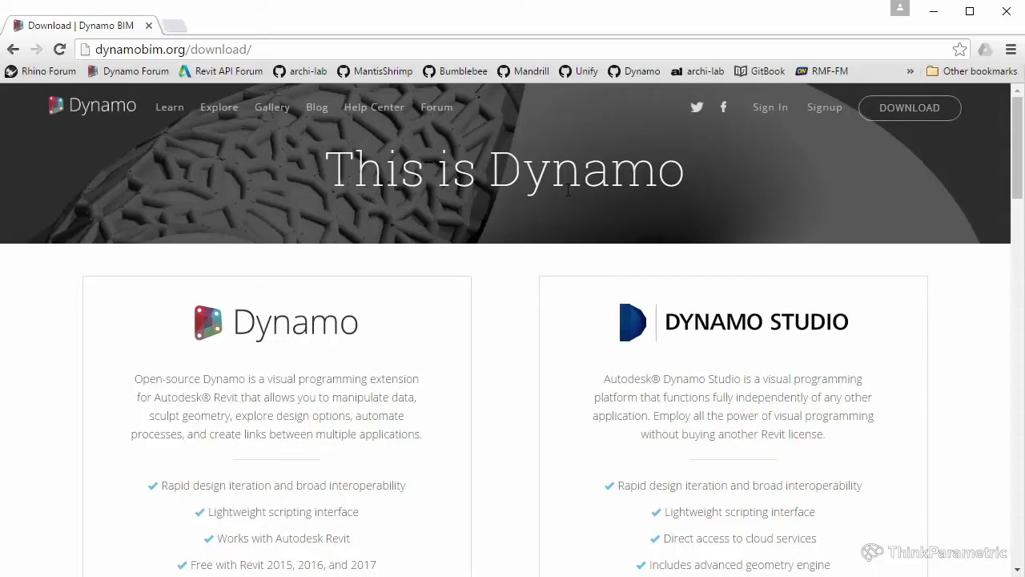
- Scroll past the download cards and Pre-Release Daily Builds and open VIEW ALL BUILDS
scroll(568, 189, "down", 2)
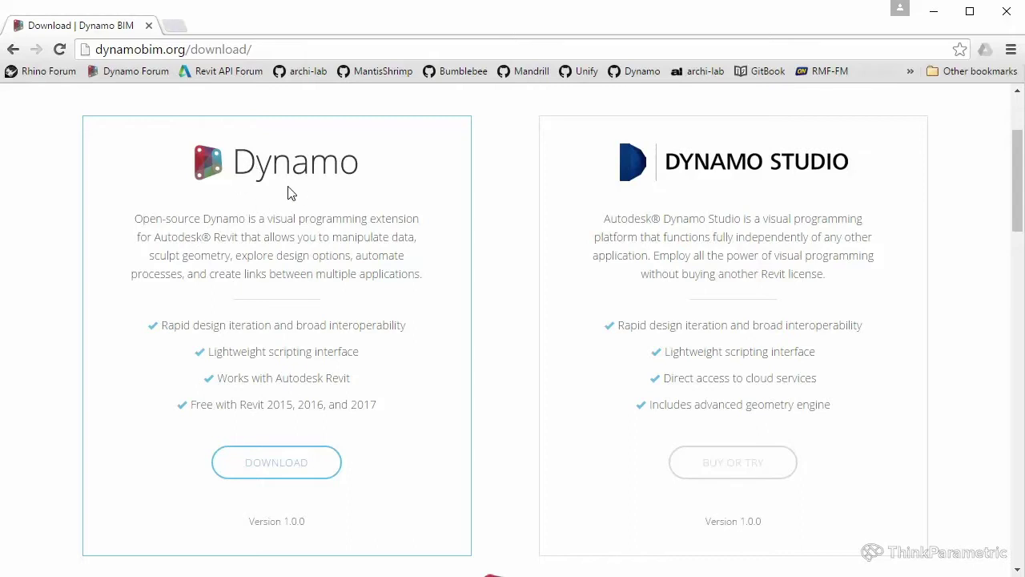
scroll(288, 192, "down", 1)
scroll(289, 192, "up", 1)
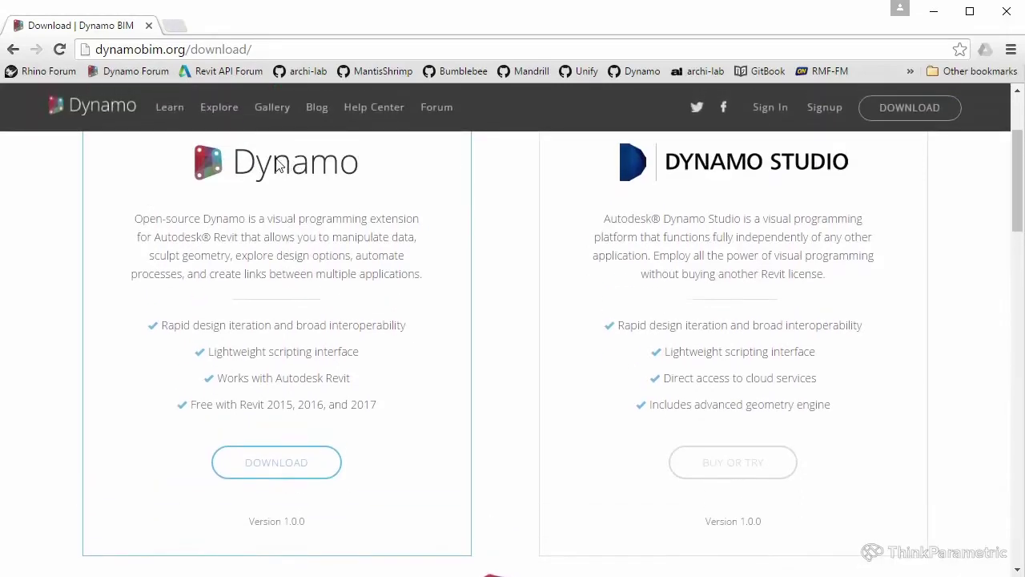
scroll(522, 286, "down", 2)
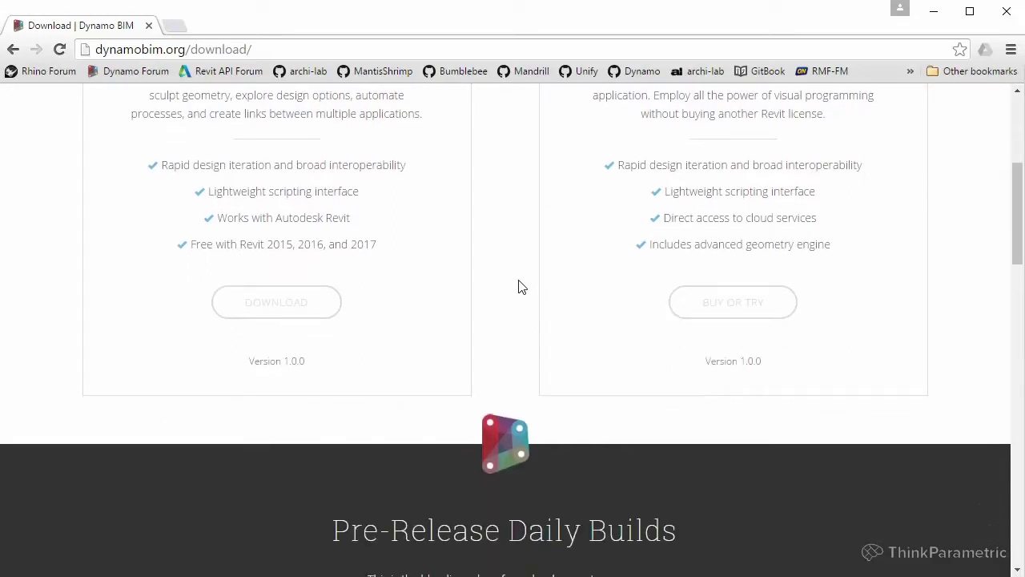
scroll(518, 286, "down", 6)
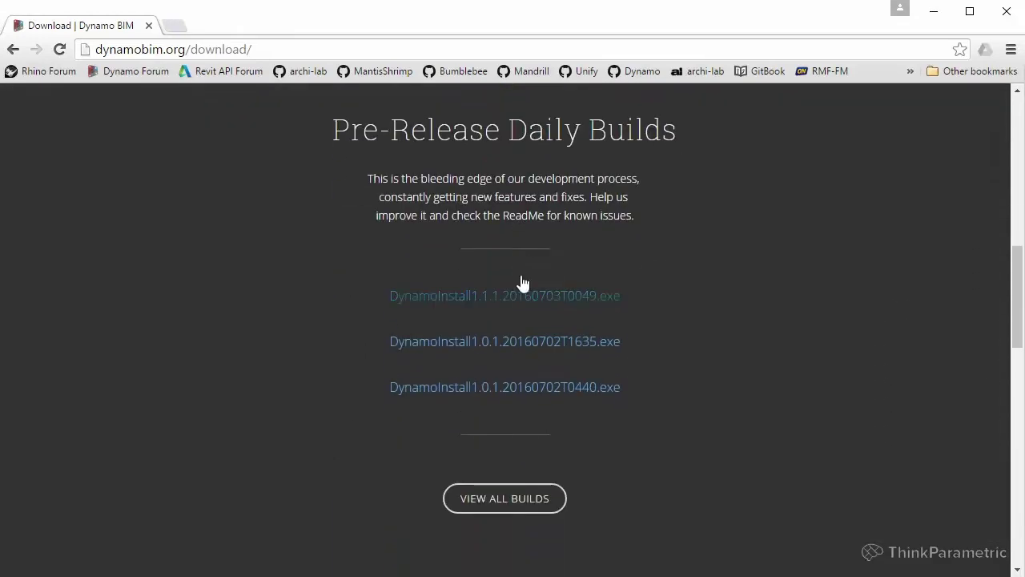
scroll(530, 256, "down", 1)
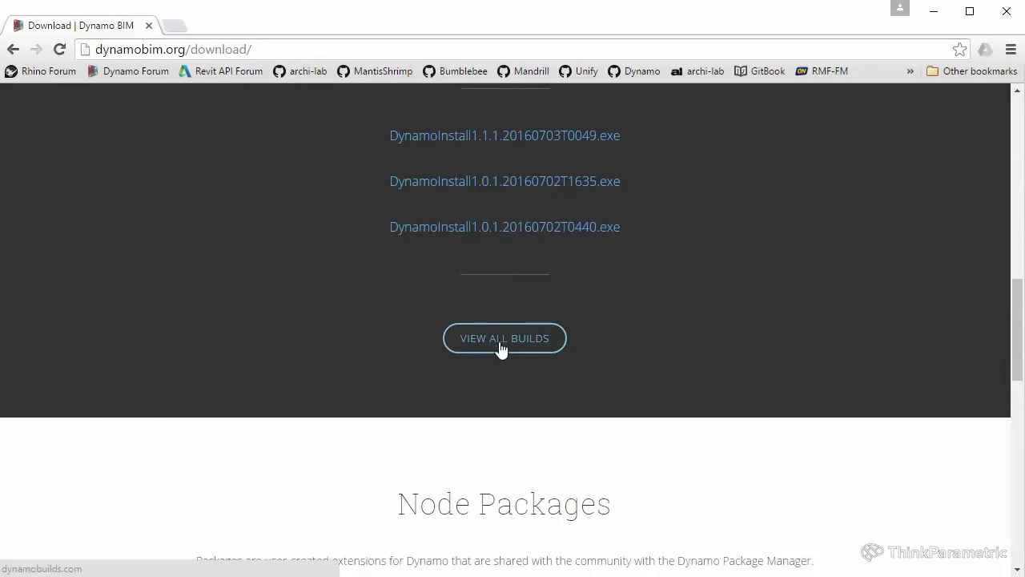
left_click(502, 348)
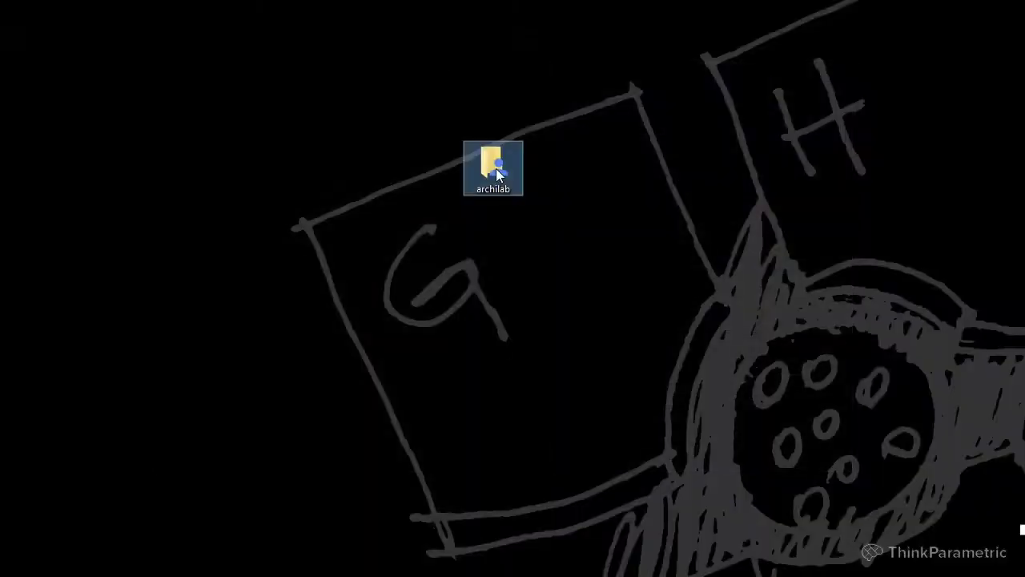
- Check the archilab folder holds bin, dyf, extra, desktop.ini and pkg.json, then copy it
double_click(489, 165)
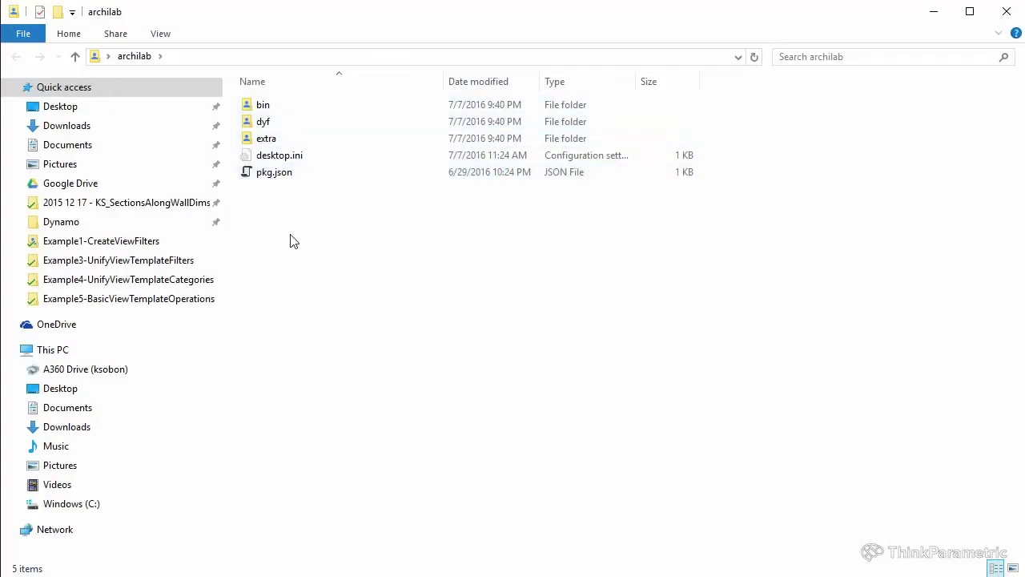
left_click_drag(315, 231, 261, 108)
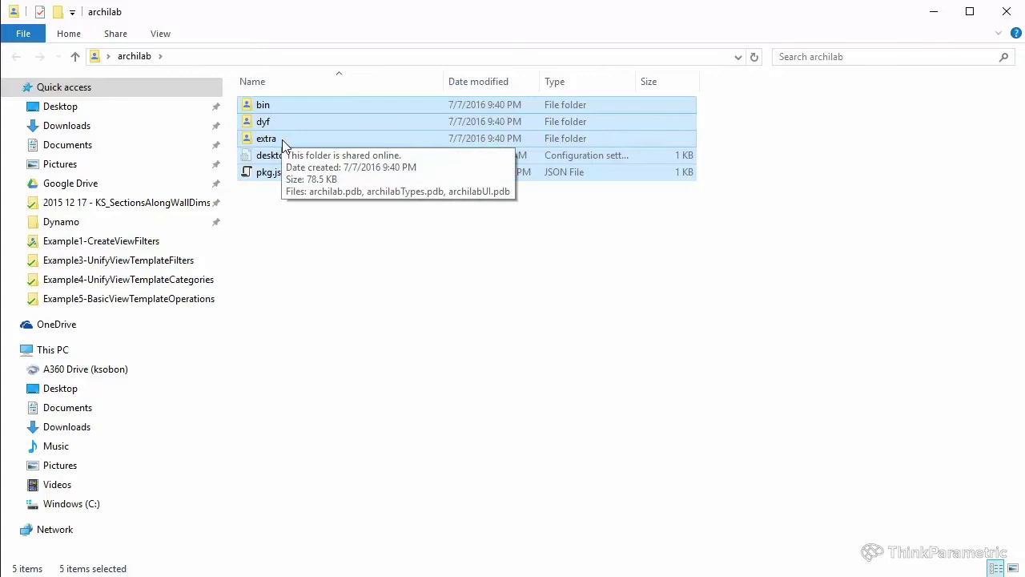
left_click(296, 208)
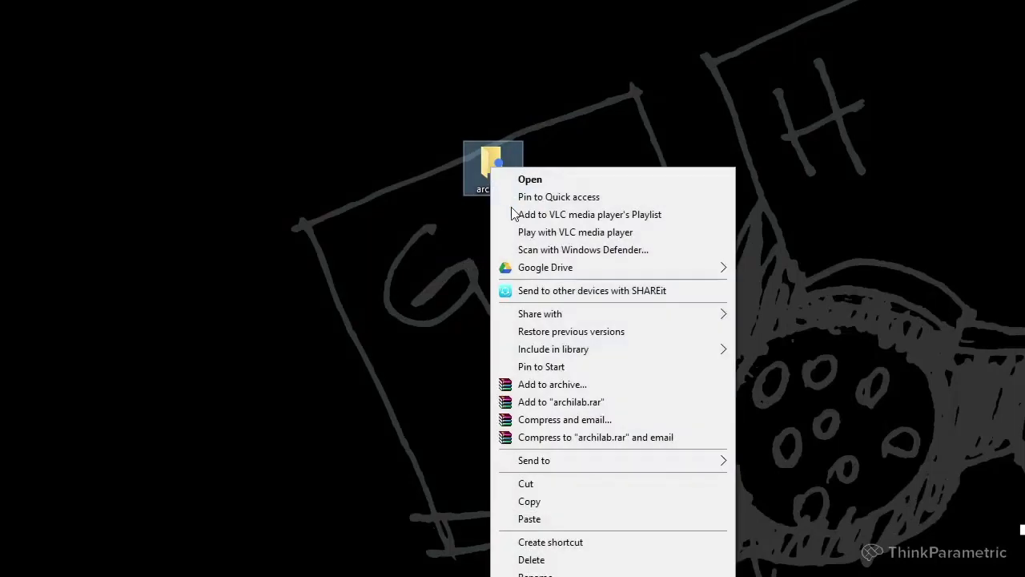
left_click(546, 501)
left_click(526, 289)
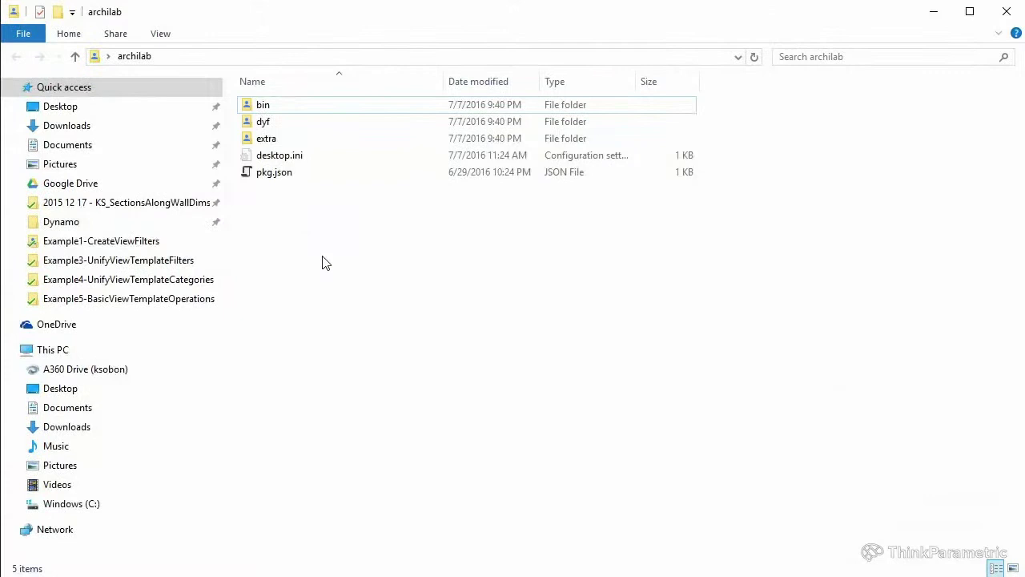
- Go from the Dynamo Quick access entry to Windows (C:) and into Users
left_click(76, 224)
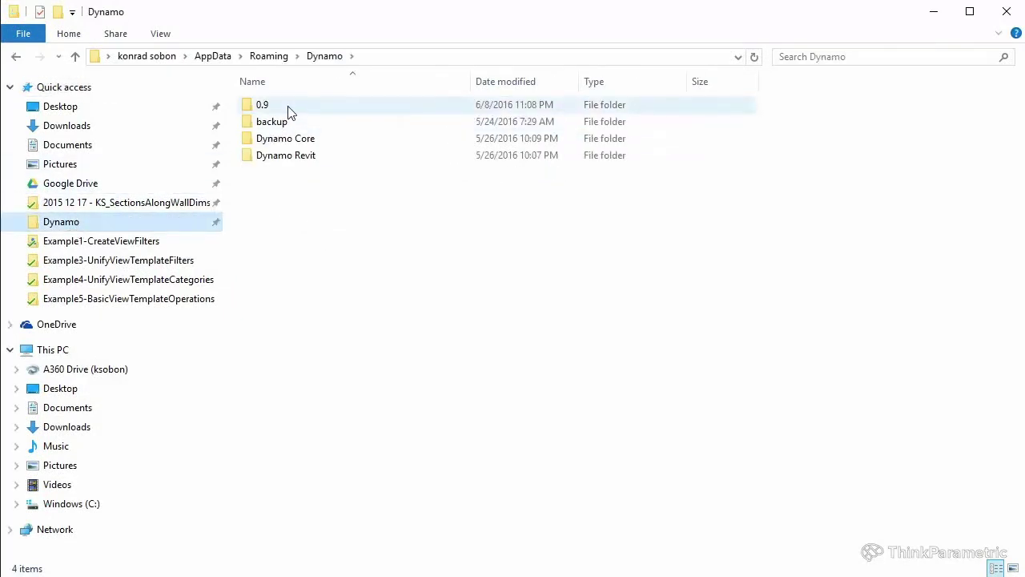
left_click(81, 510)
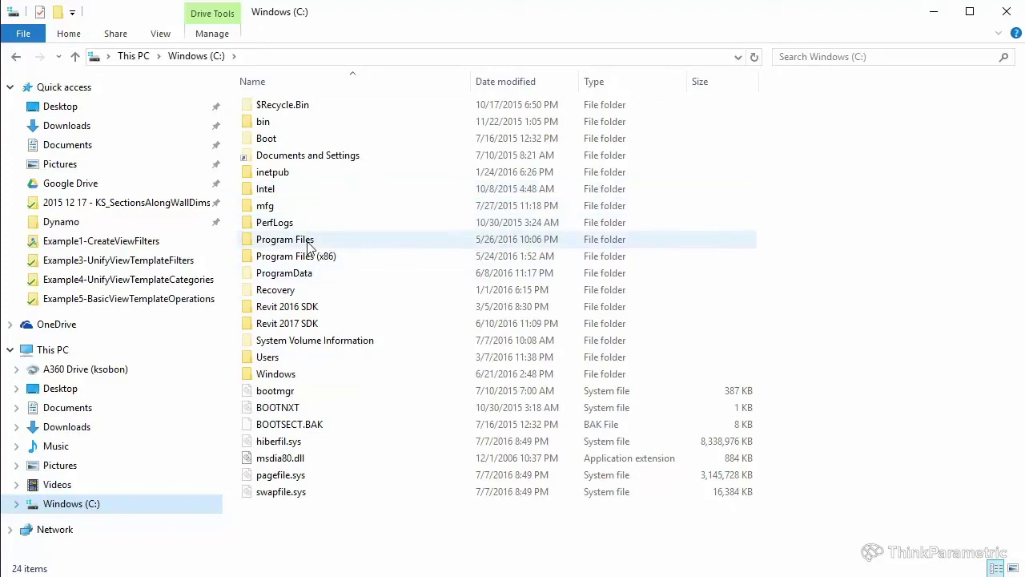
mouse_move(308, 244)
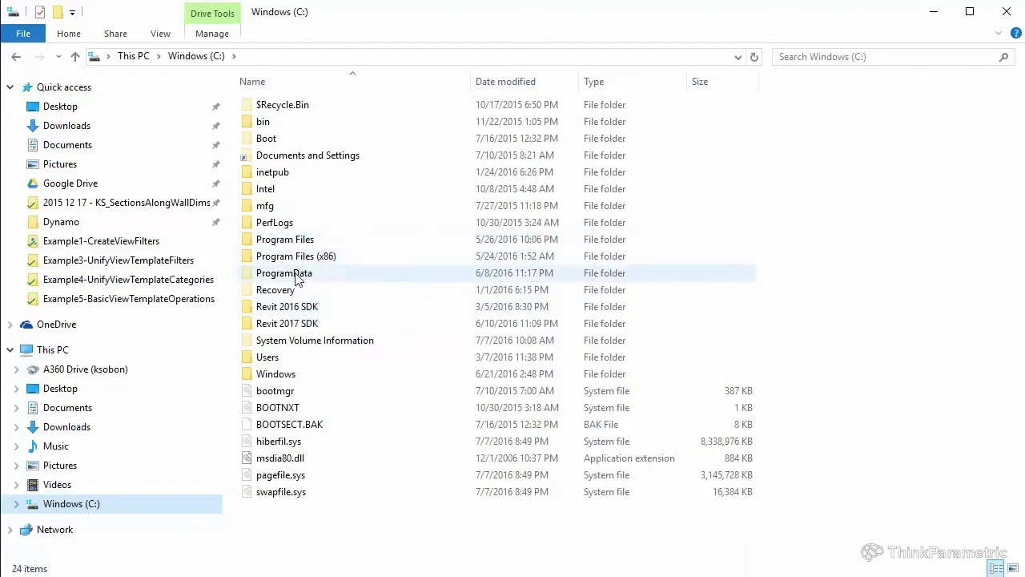
mouse_move(297, 276)
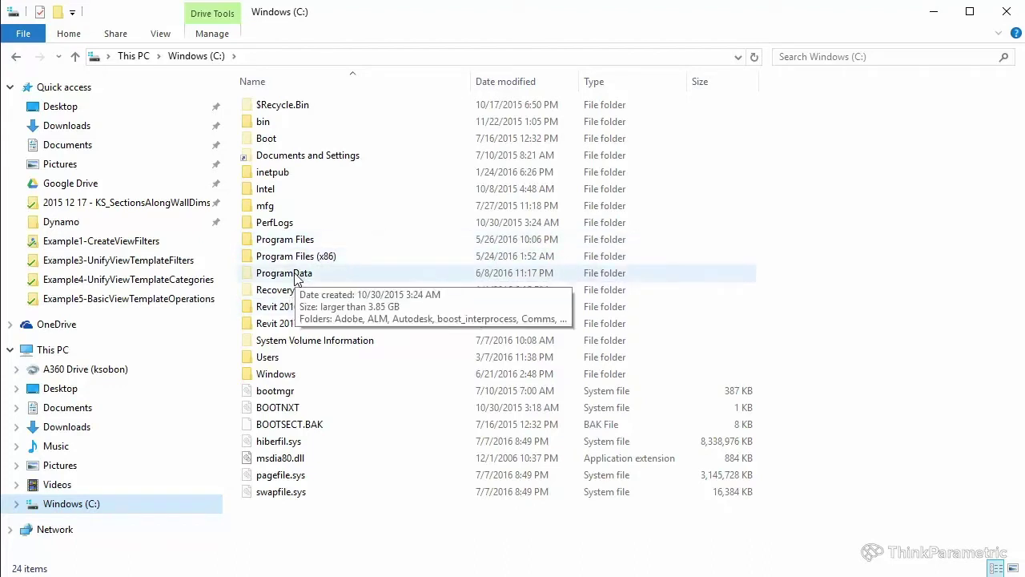
double_click(284, 357)
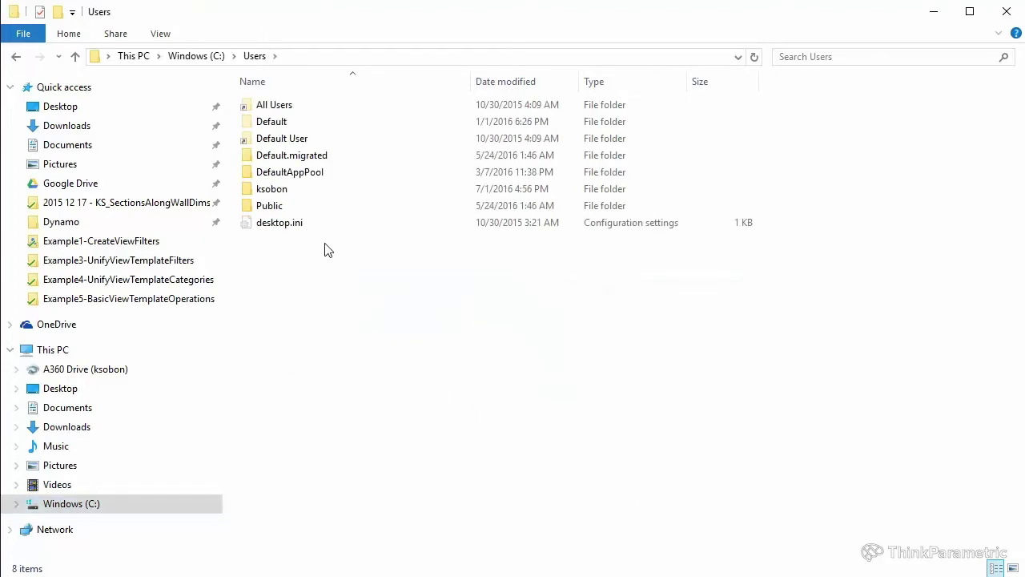
- Enter the user's home folder and reach AppData by typing \app in the path bar
double_click(285, 195)
left_click(282, 159)
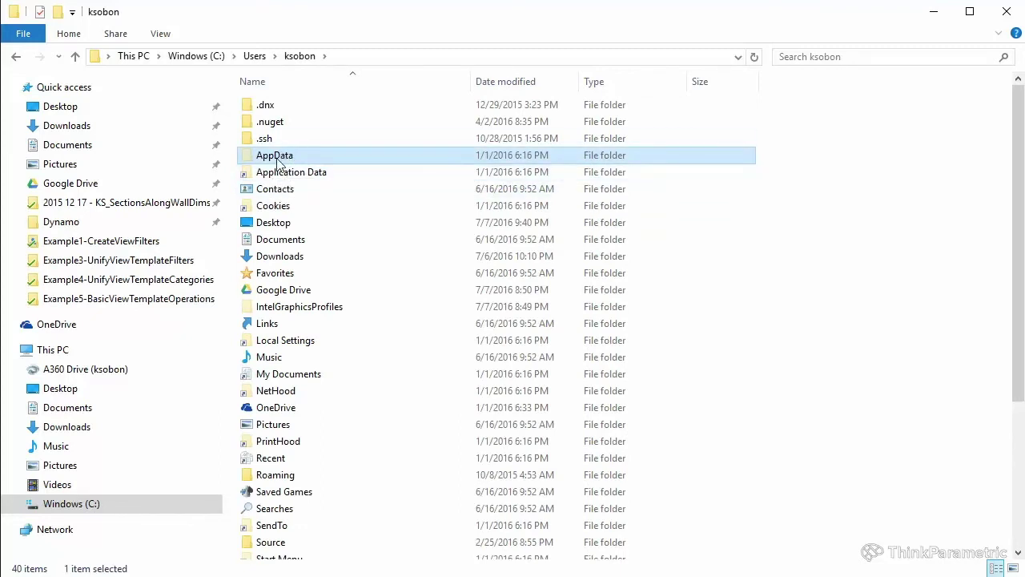
left_click(374, 58)
left_click(374, 56)
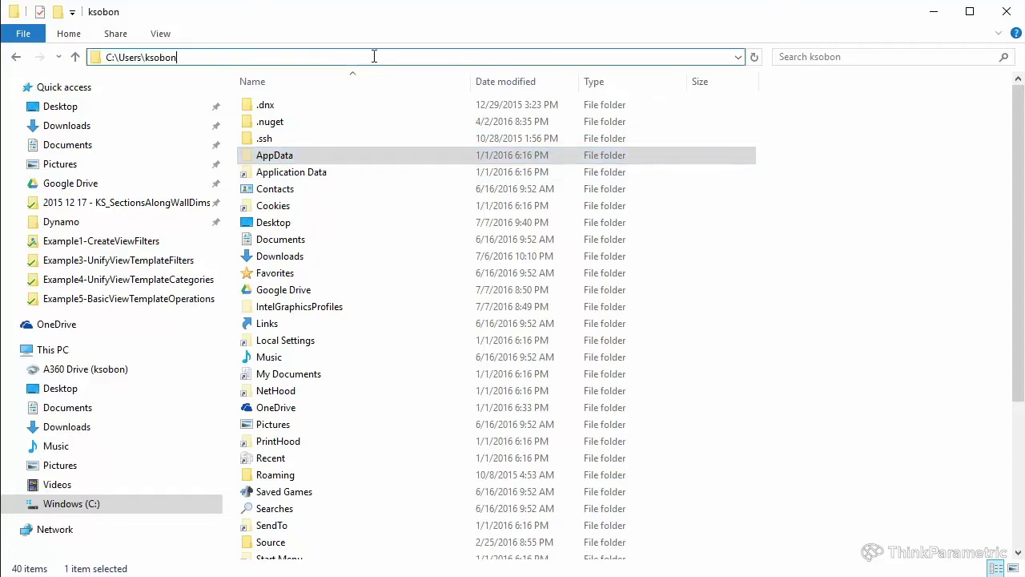
type("\\")
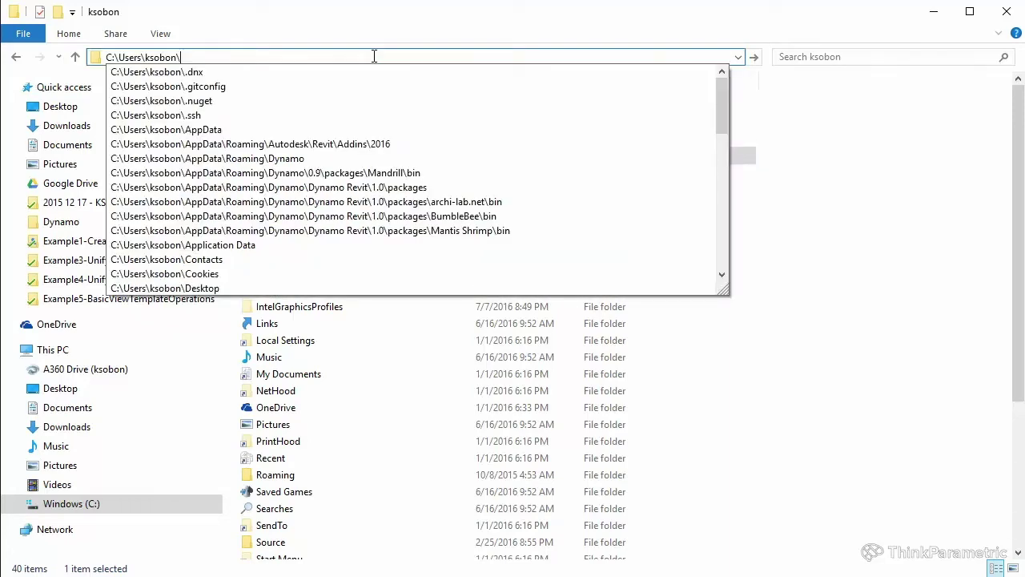
type("app")
key("Down")
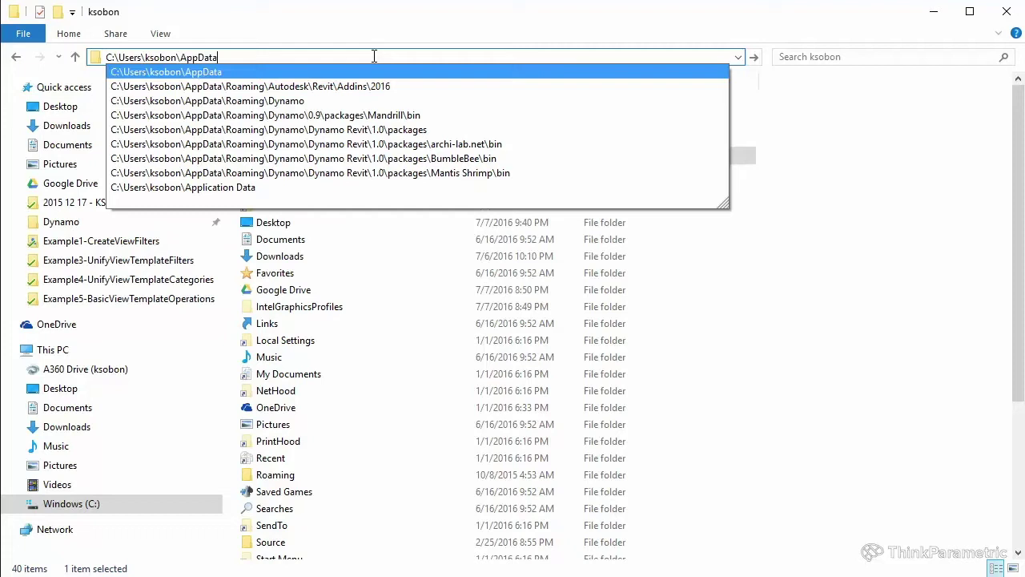
key("Return")
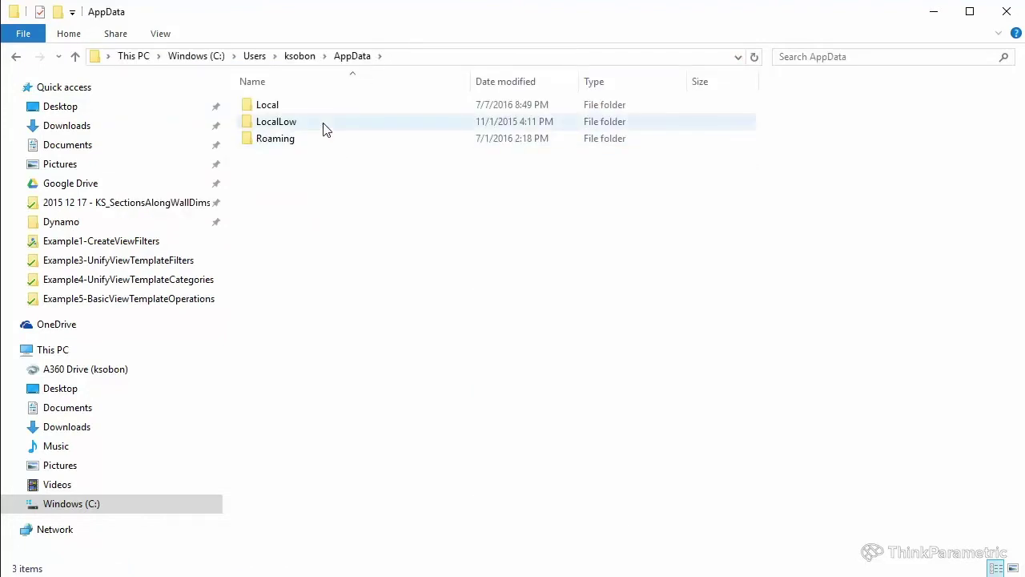
- Open Roaming > Dynamo > Dynamo Revit > 1.0 > packages, check the nested packages folder, and return
left_click(287, 143)
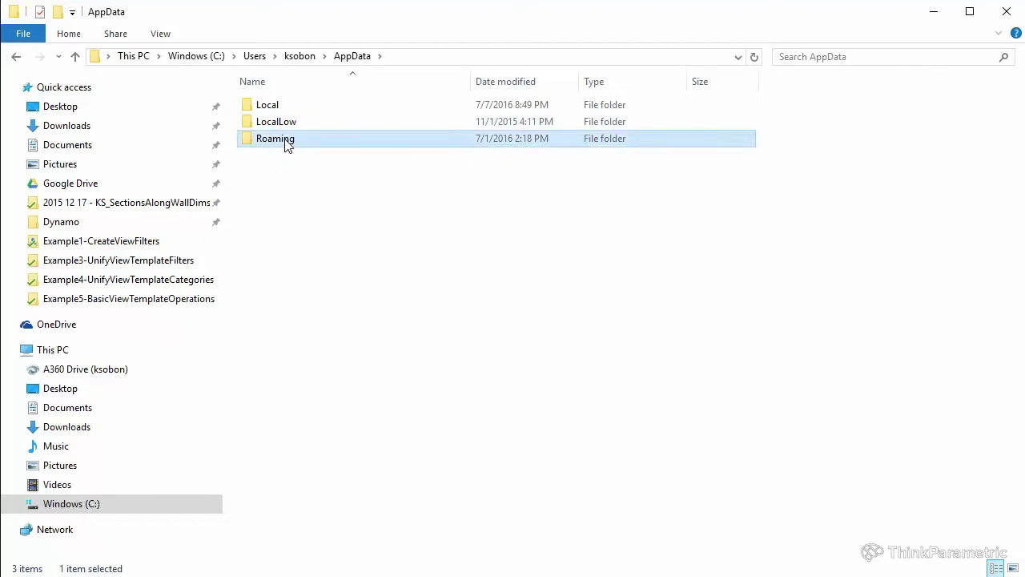
double_click(287, 142)
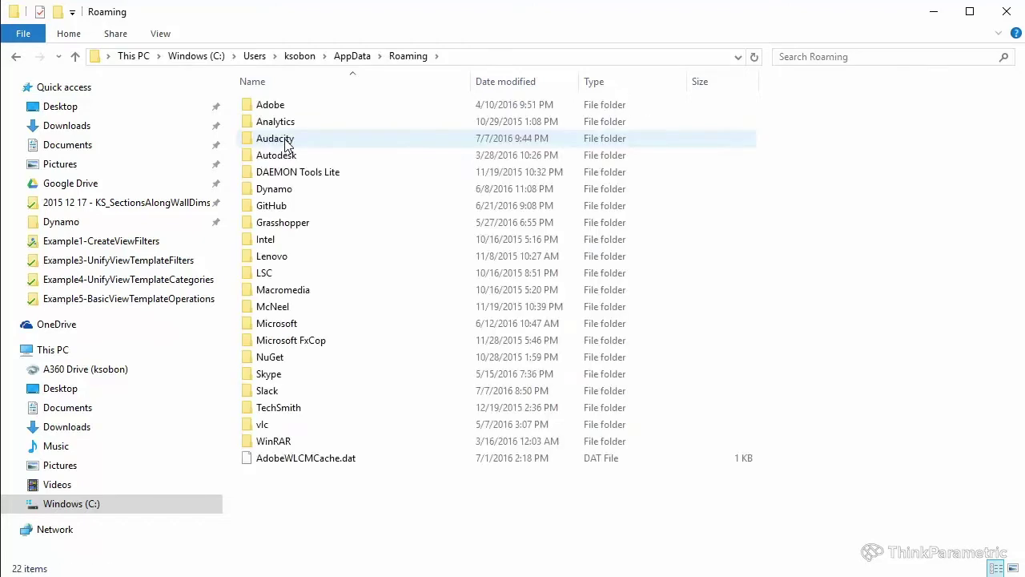
double_click(293, 189)
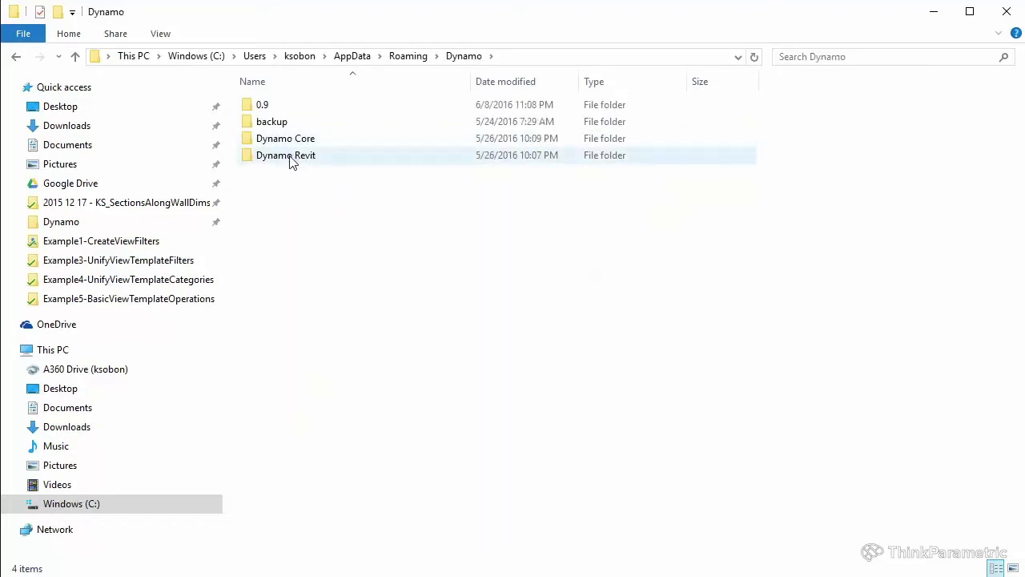
double_click(291, 158)
double_click(280, 107)
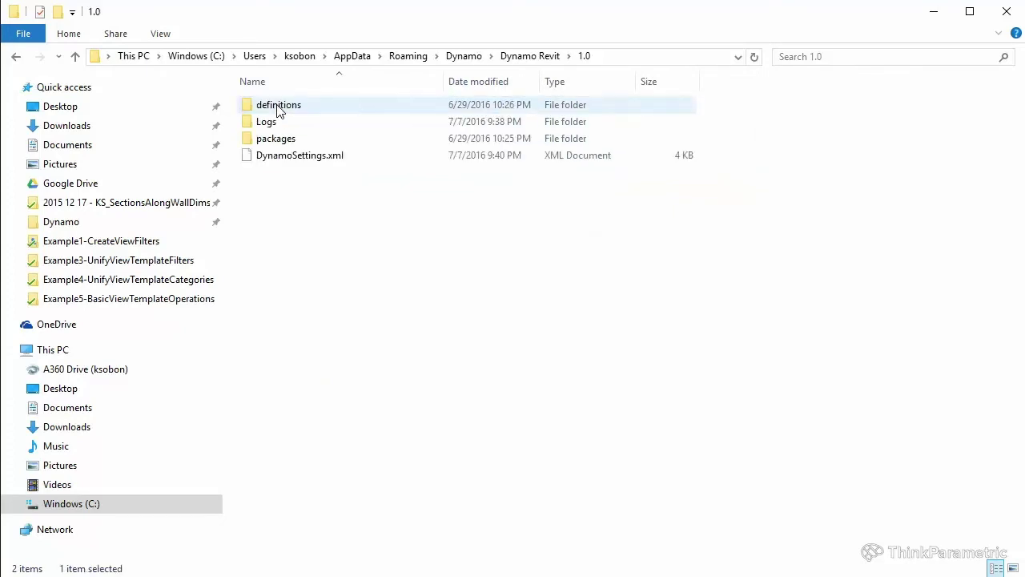
double_click(293, 146)
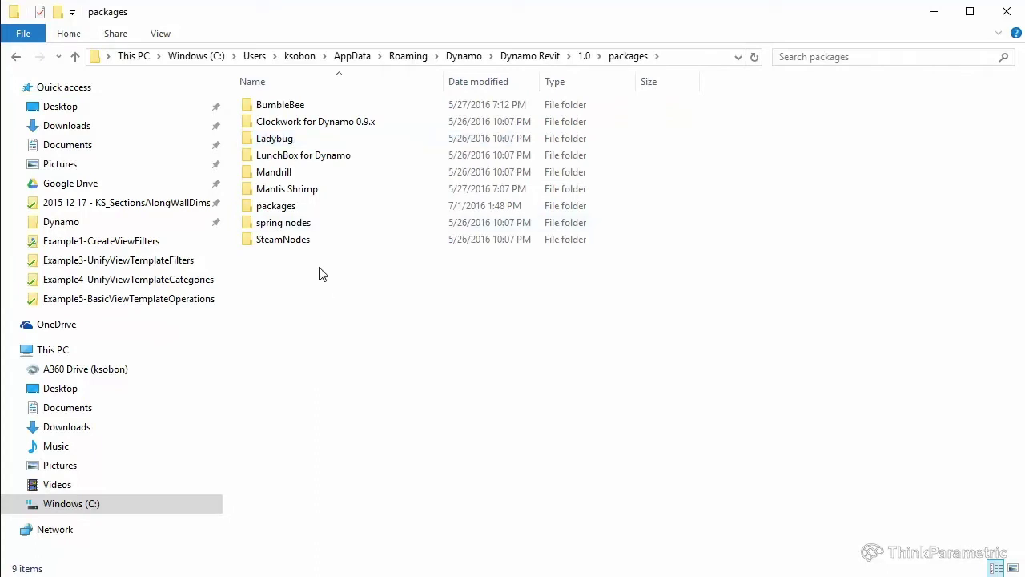
mouse_move(296, 208)
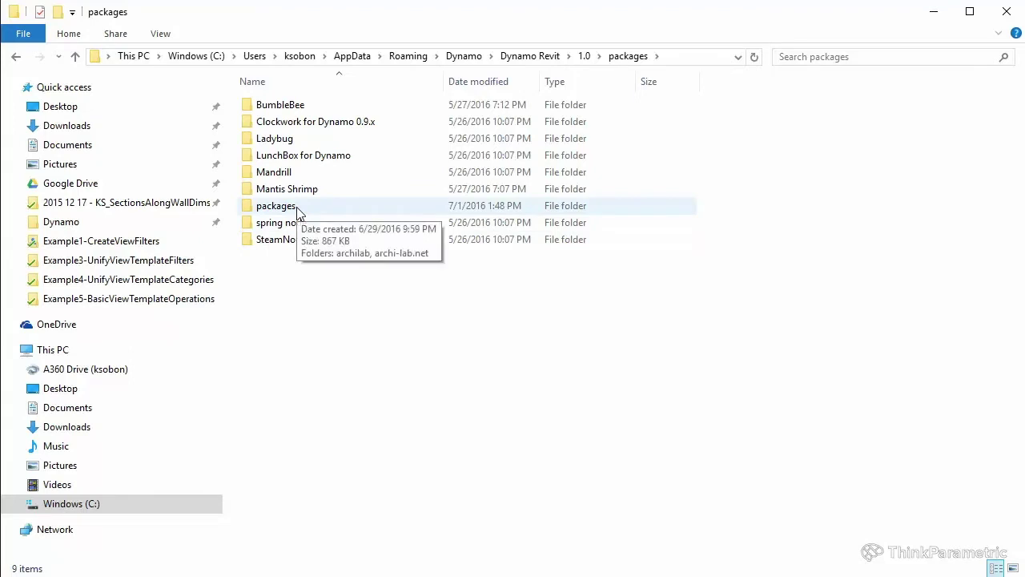
double_click(298, 210)
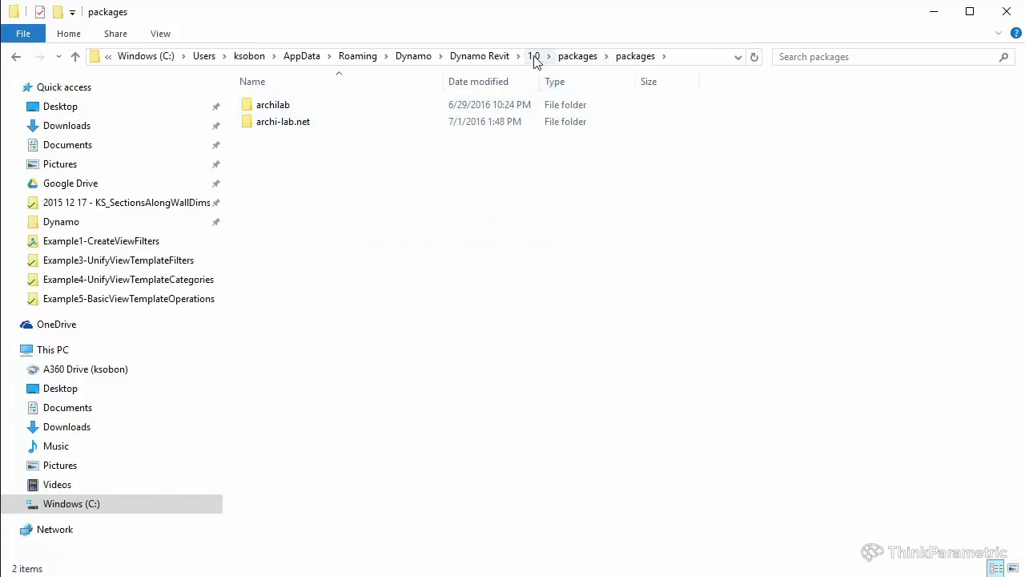
left_click(577, 60)
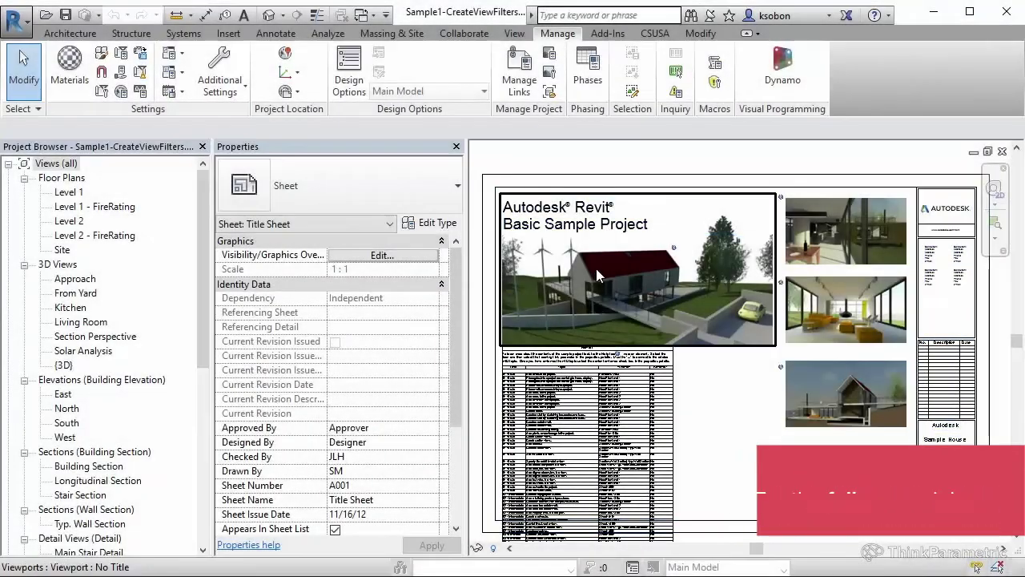
- Launch Dynamo from the Manage tab of the Revit sample project
left_click_drag(673, 271, 669, 264)
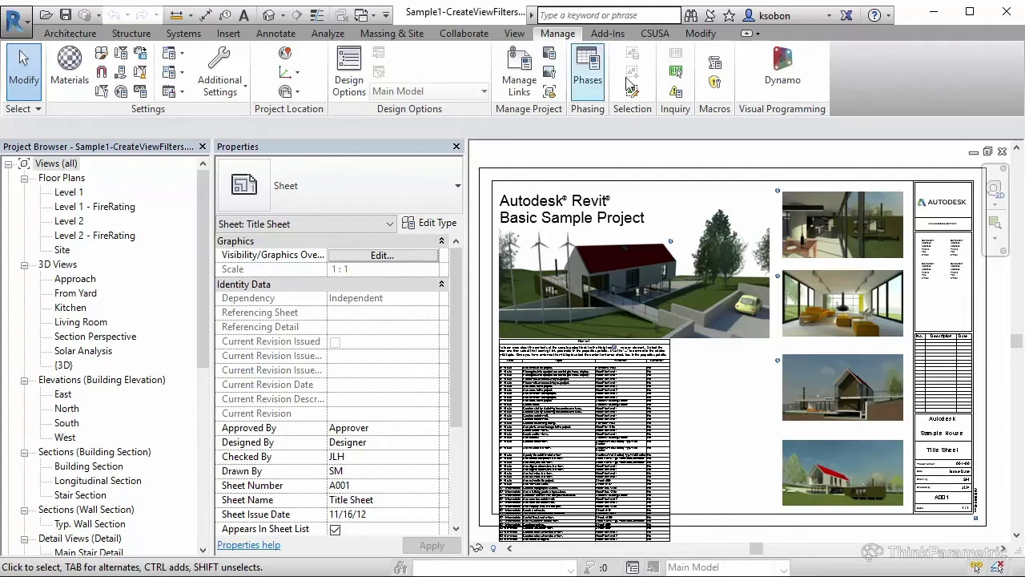
left_click(784, 75)
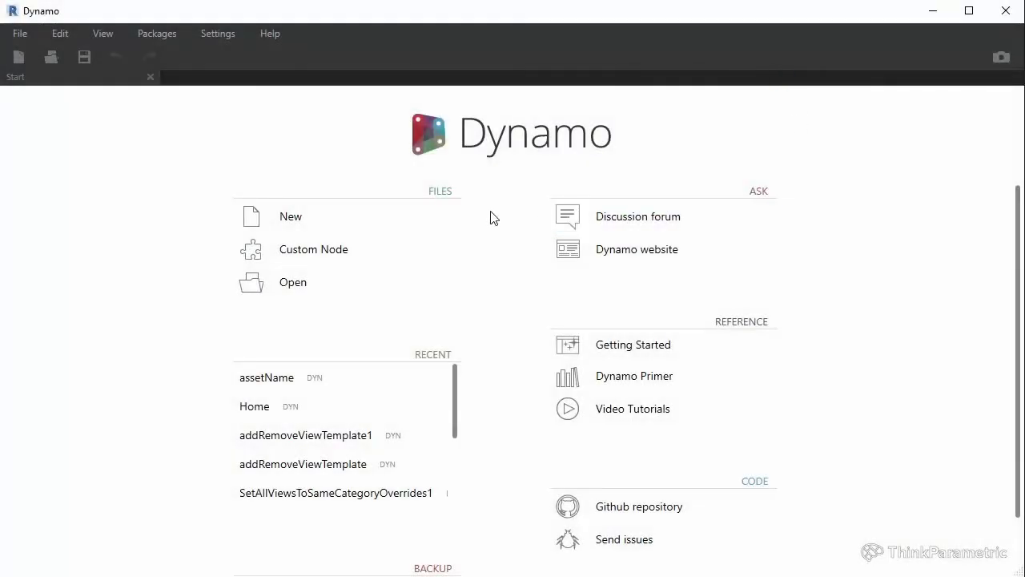
- Start a new workspace and expand archilab > ViewFilter in the Library, then collapse it
left_click(292, 218)
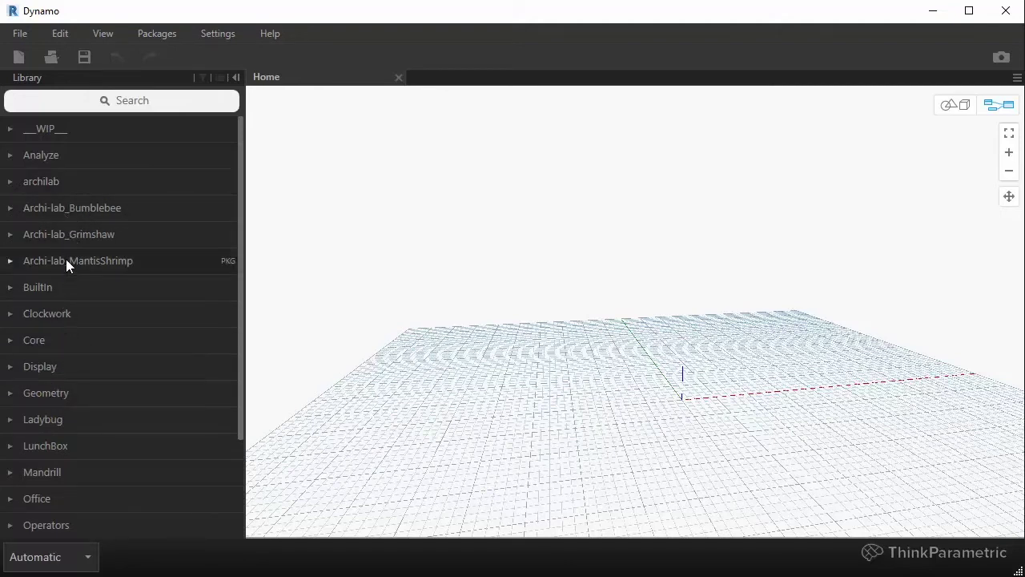
left_click(61, 185)
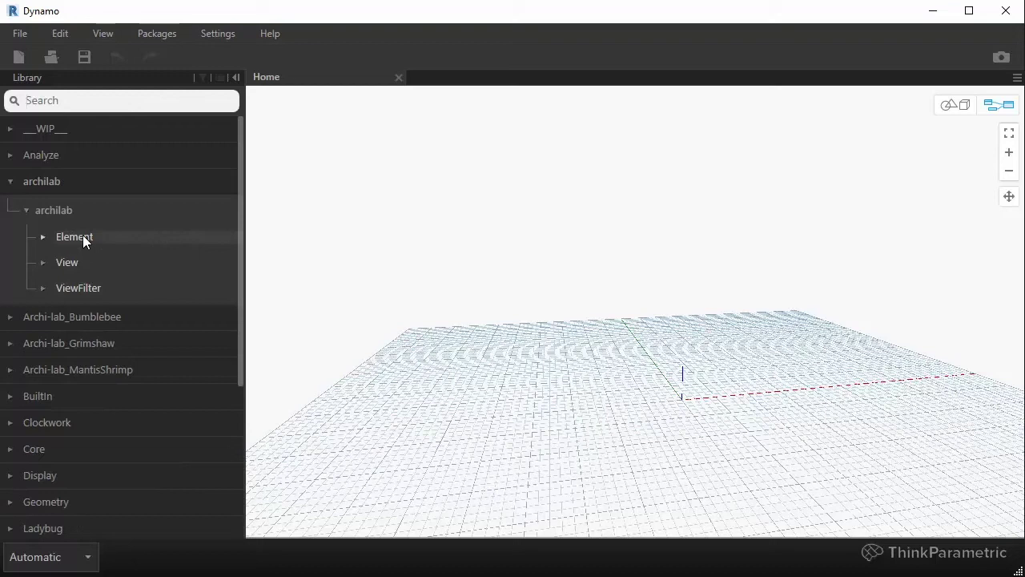
left_click(86, 287)
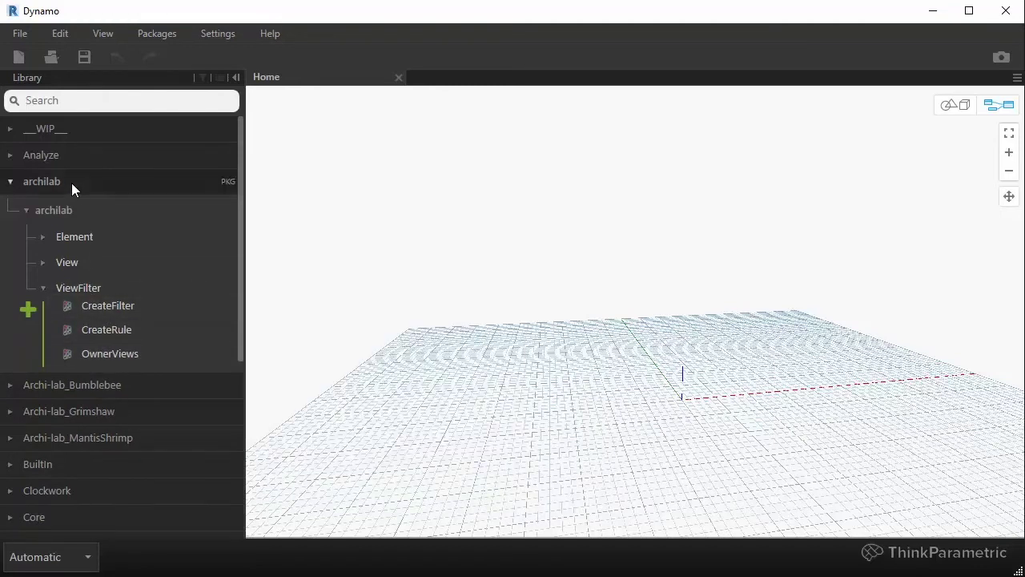
left_click(72, 183)
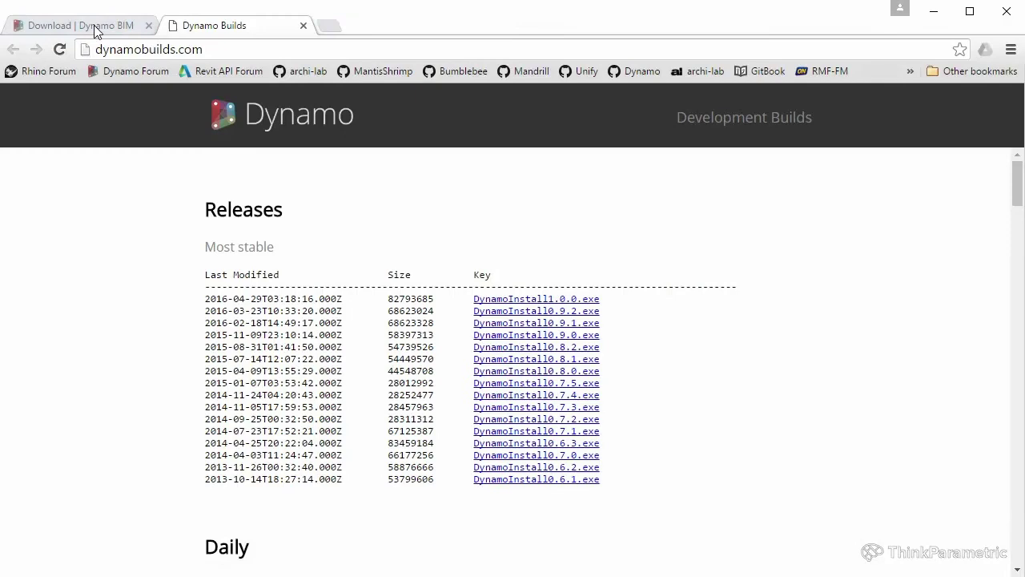
- Return to the Download | Dynamo BIM tab and follow the Dynamo logo to the home page
left_click(95, 30)
scroll(288, 228, "up", 10)
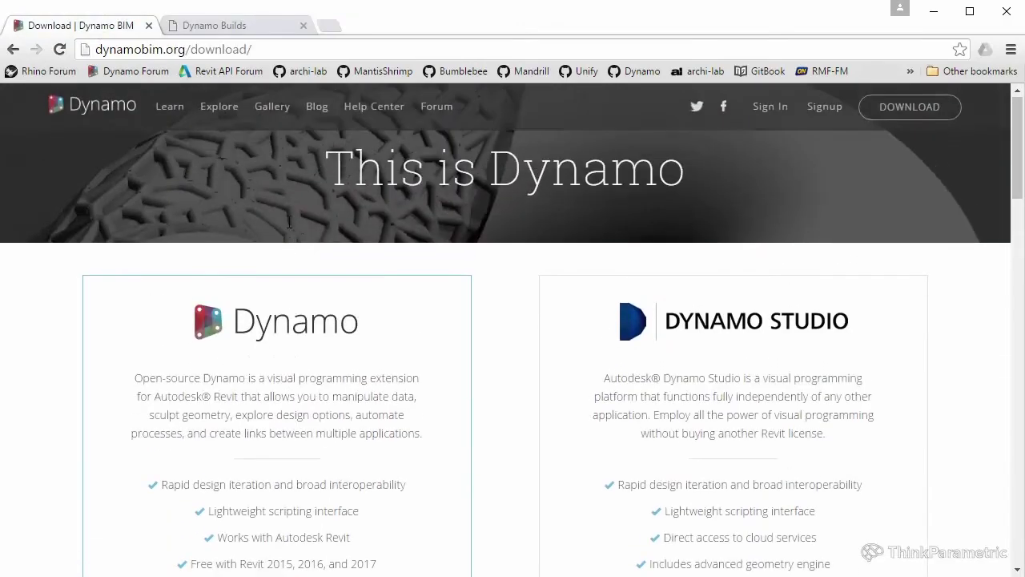
left_click(100, 109)
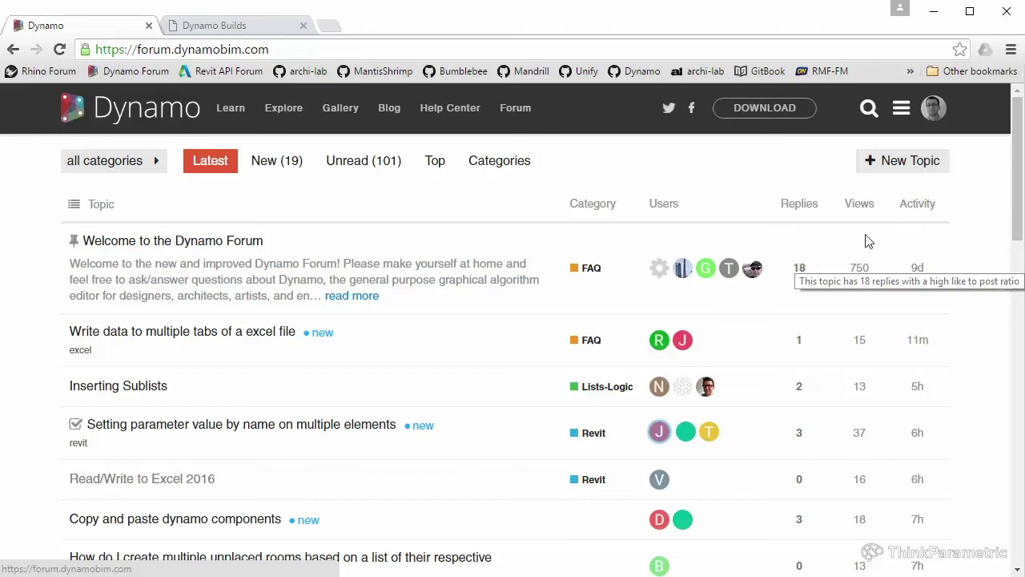
- Create a new topic draft under Packages with tags archi-lab and thinkparametric
left_click(909, 168)
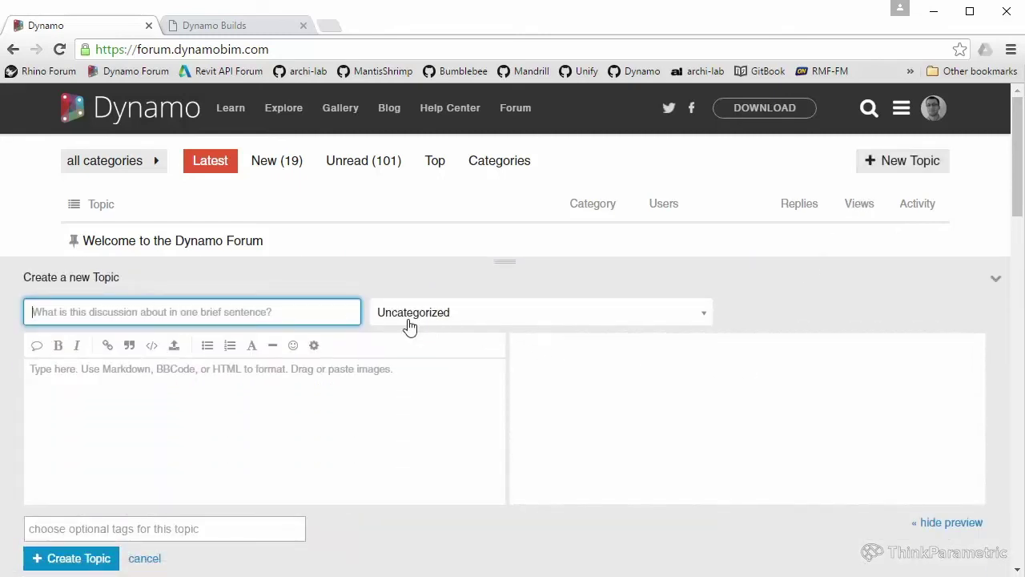
left_click(483, 321)
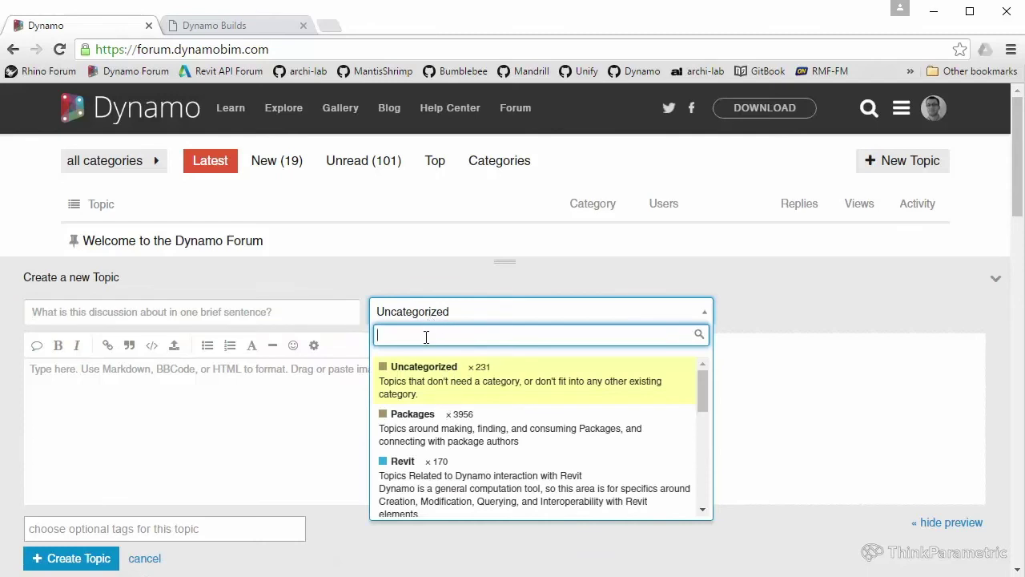
left_click(429, 427)
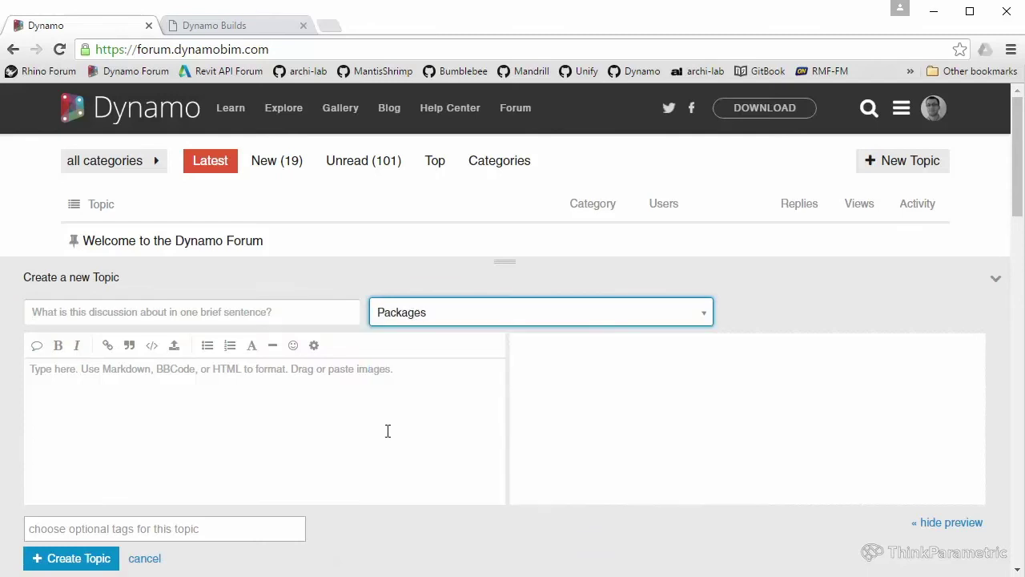
left_click(174, 529)
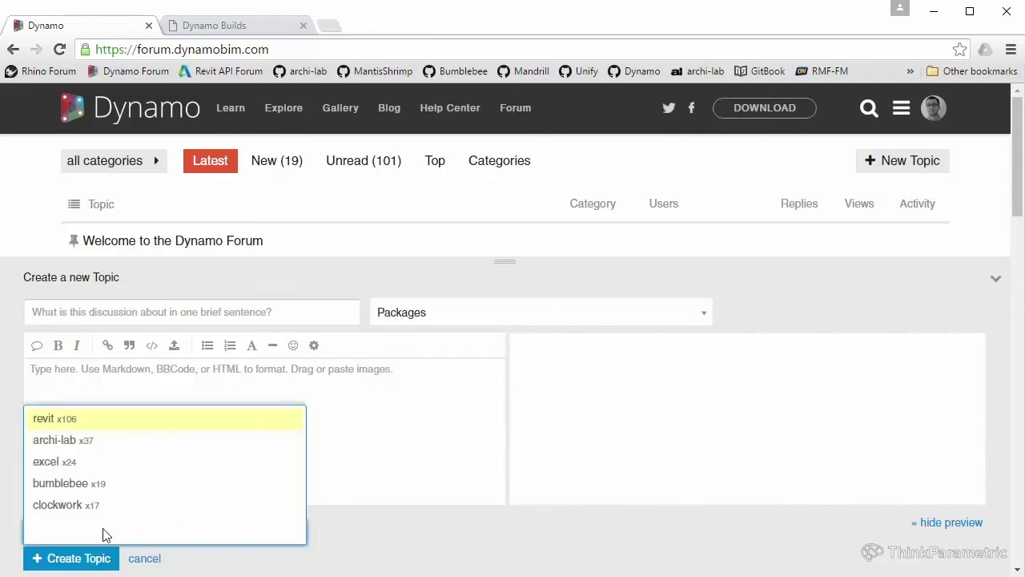
left_click(66, 441)
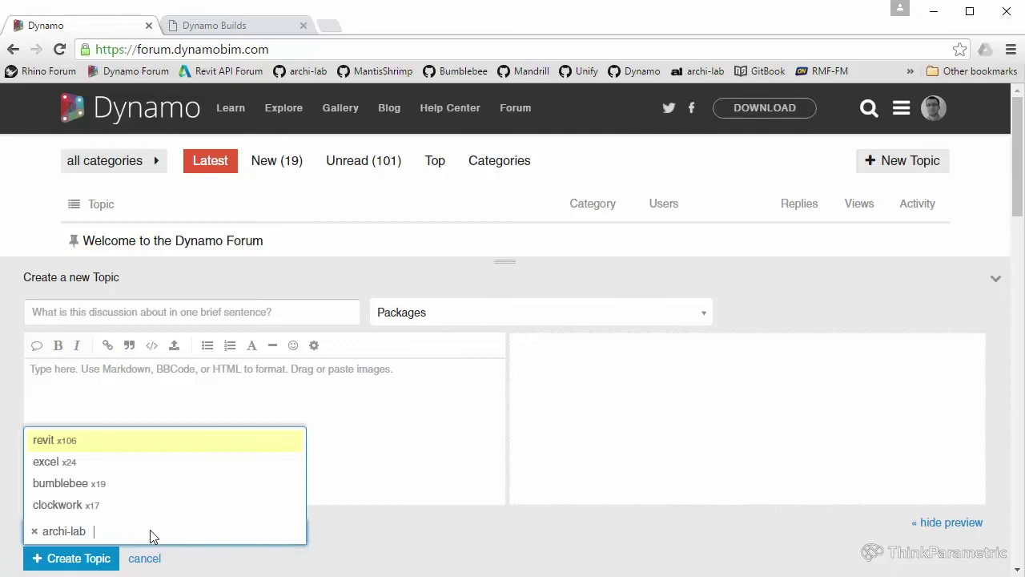
type("thinkparametric")
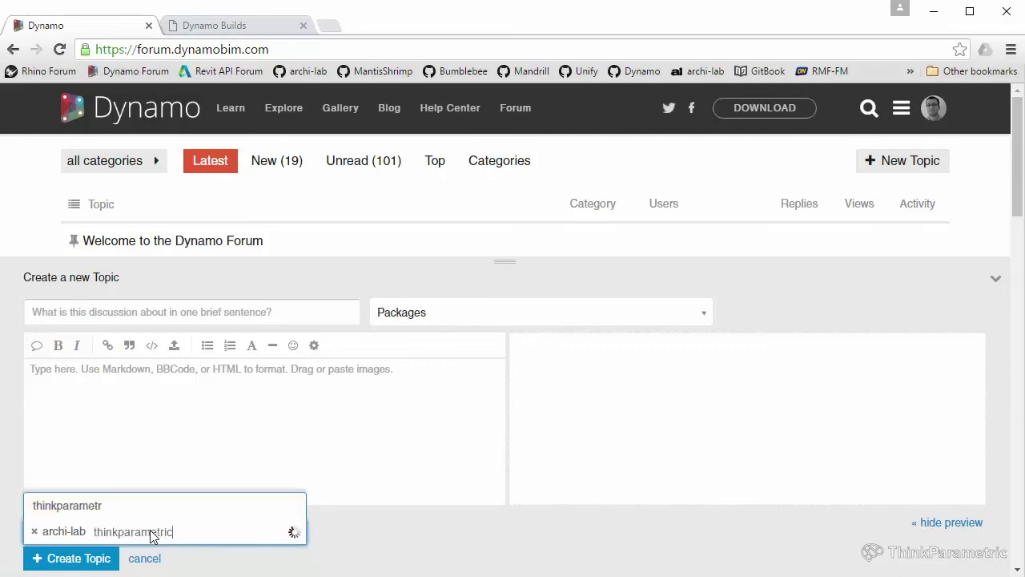
key("Return")
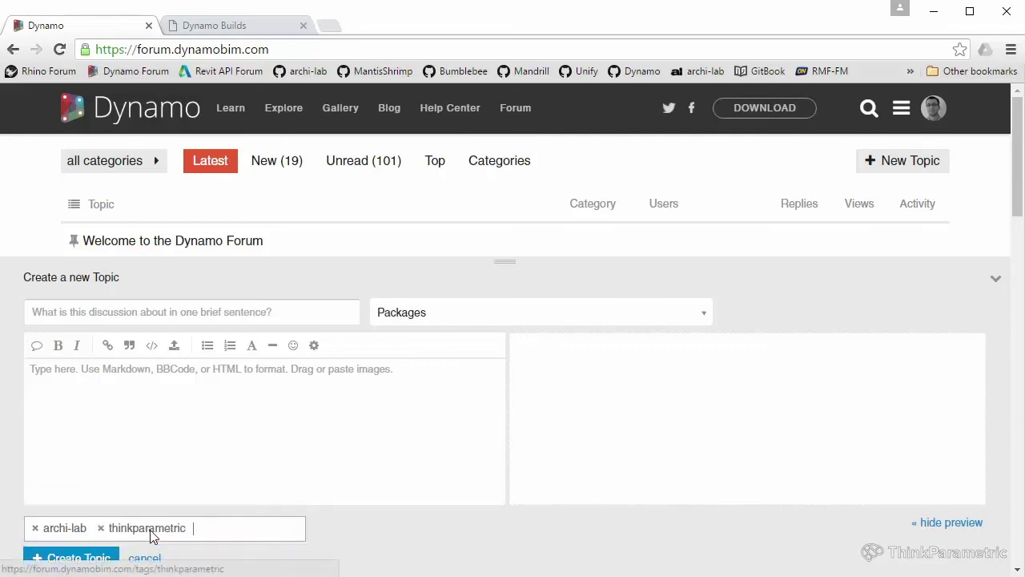